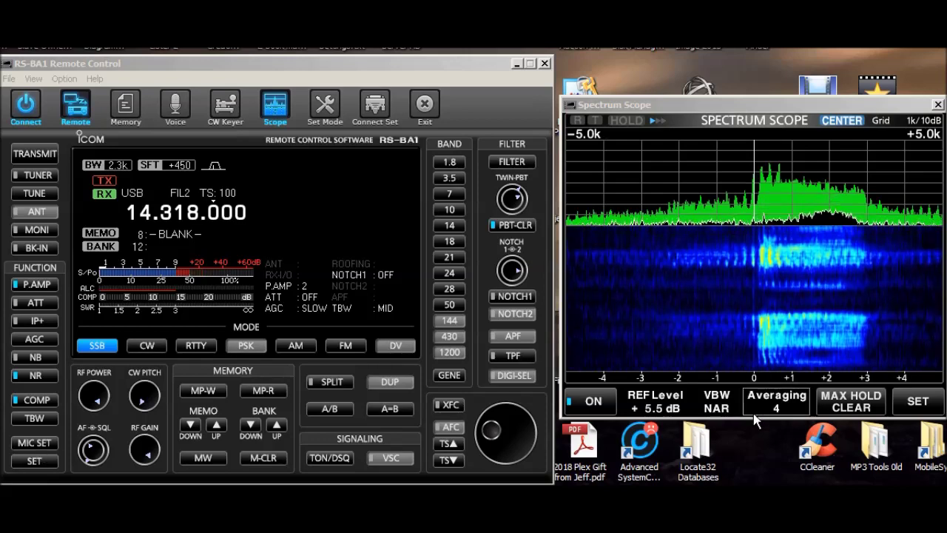
Clear the max hold trace on the spectrum scope several times.
{"action": "left_click", "coordinate": [844, 408]}
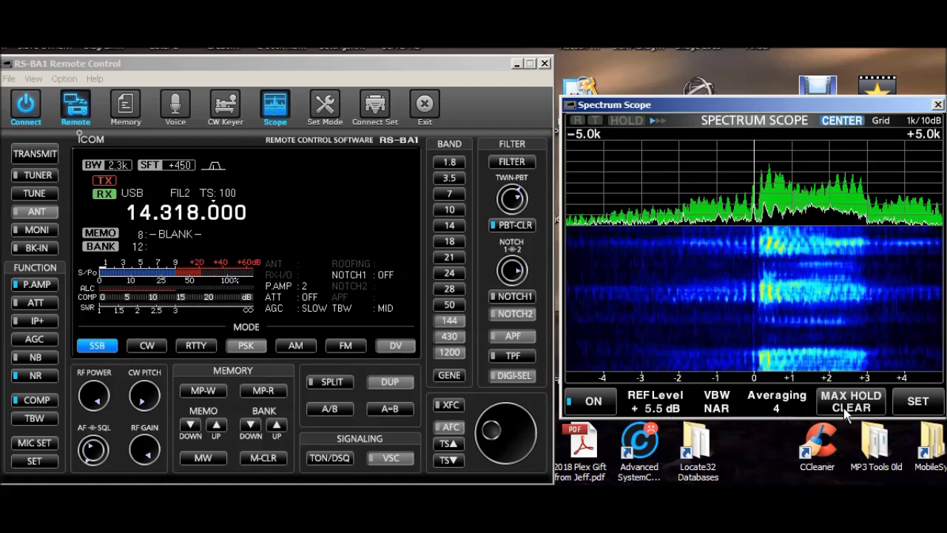
{"action": "left_click", "coordinate": [843, 407]}
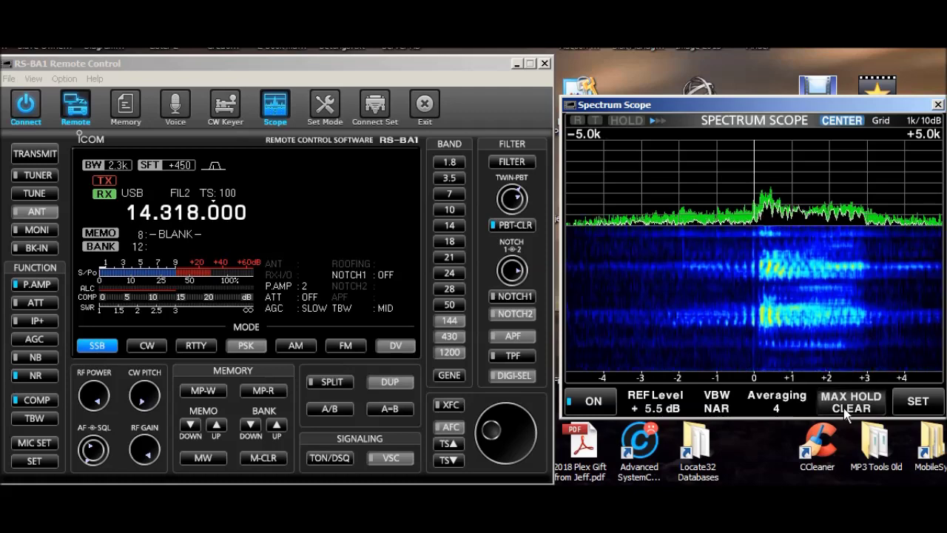
{"action": "left_click", "coordinate": [843, 408]}
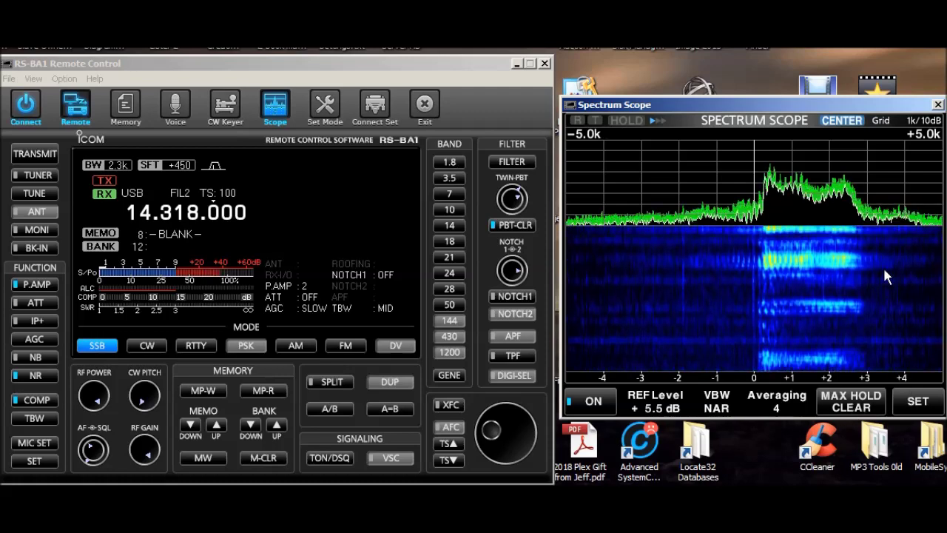
Tune to the strong signal near 14.188 MHz in the fixed scope view and fine-tune to 14.188.000 in the centered view.
{"action": "left_click", "coordinate": [841, 120]}
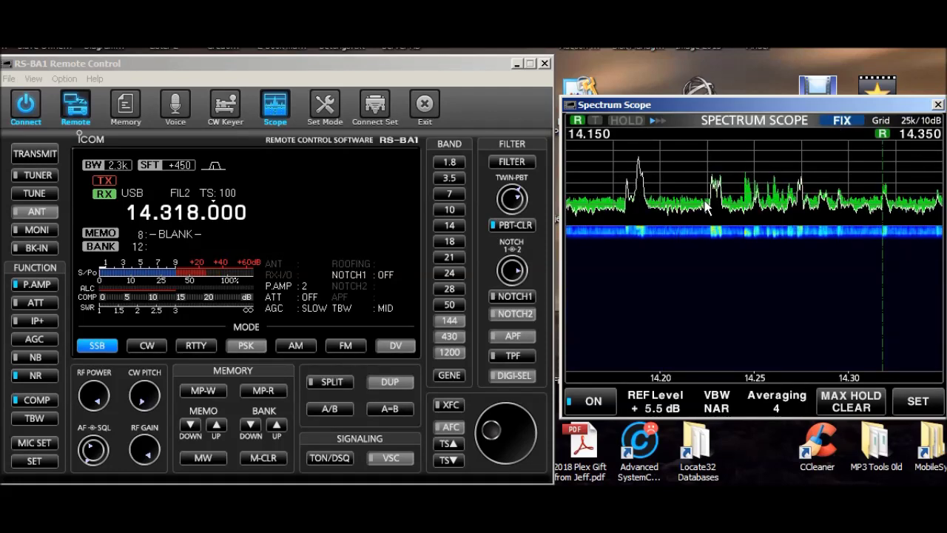
{"action": "left_click", "coordinate": [637, 200]}
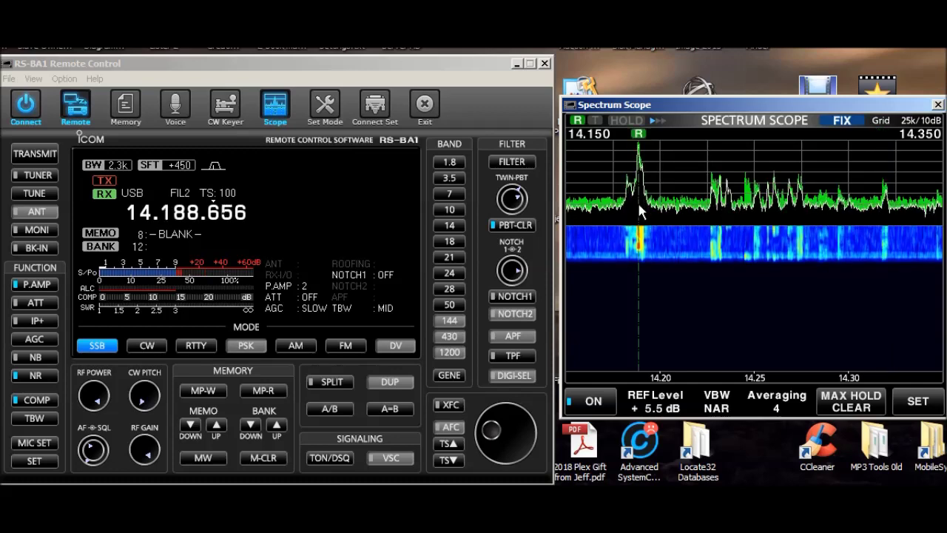
{"action": "left_click", "coordinate": [847, 124]}
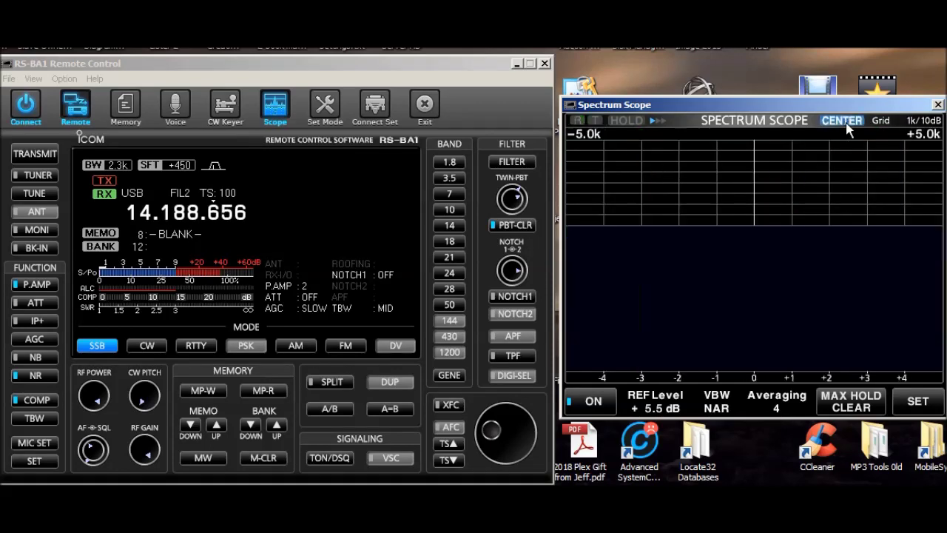
{"action": "left_click", "coordinate": [728, 219]}
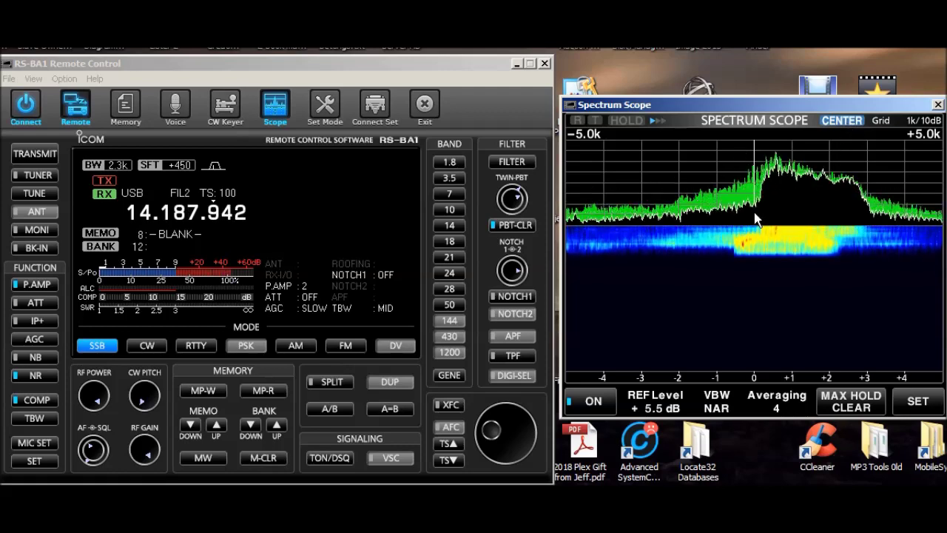
{"action": "left_click", "coordinate": [754, 212]}
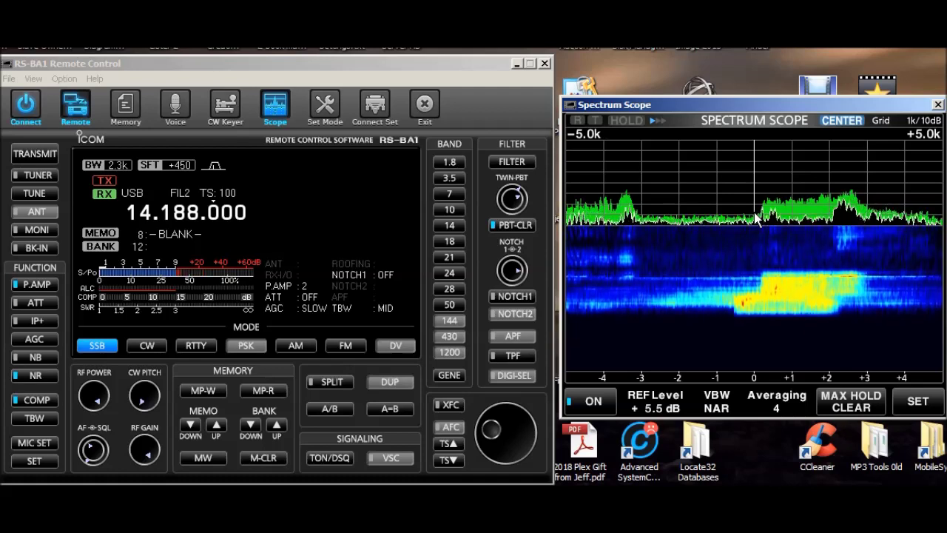
{"action": "left_click", "coordinate": [756, 215]}
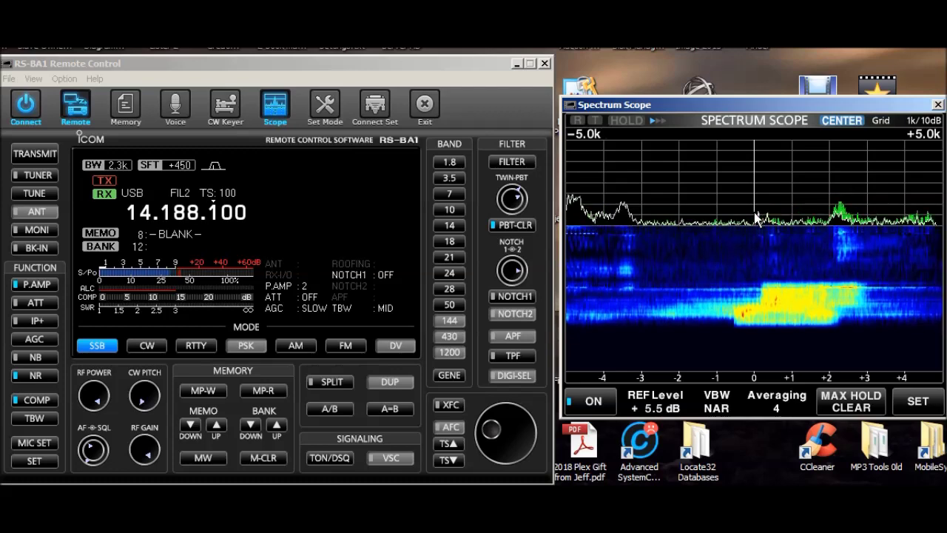
{"action": "left_click", "coordinate": [756, 214]}
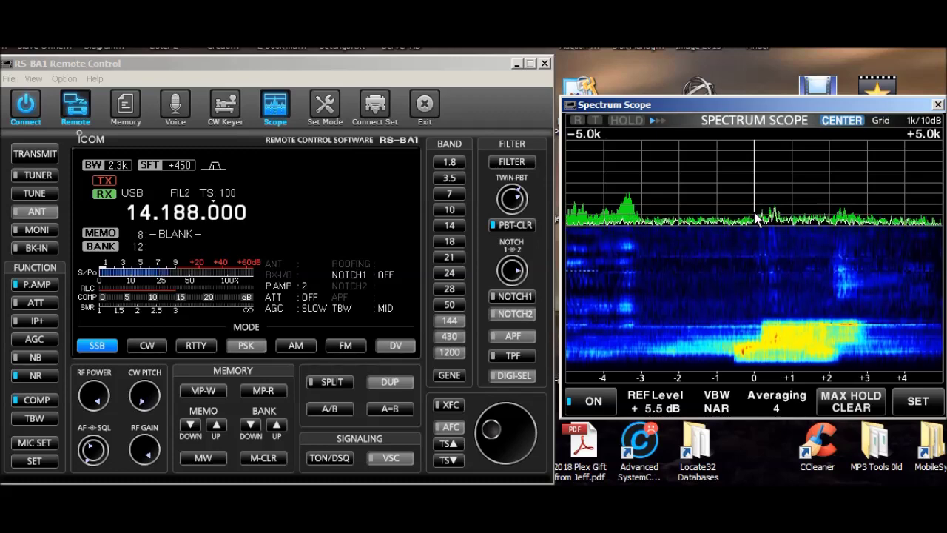
Return the scope to the fixed view and review the fixed band edge frequencies in its settings.
{"action": "left_click", "coordinate": [843, 120]}
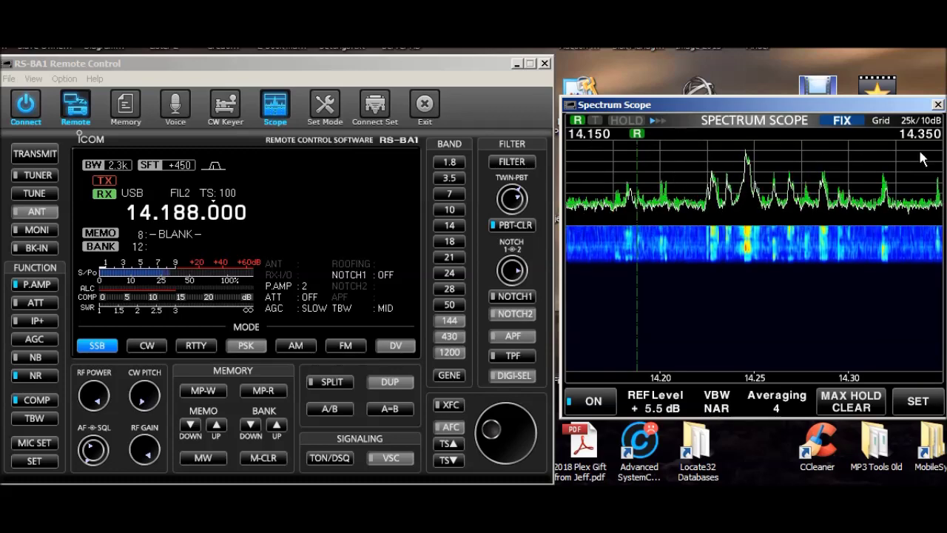
{"action": "left_click", "coordinate": [918, 401]}
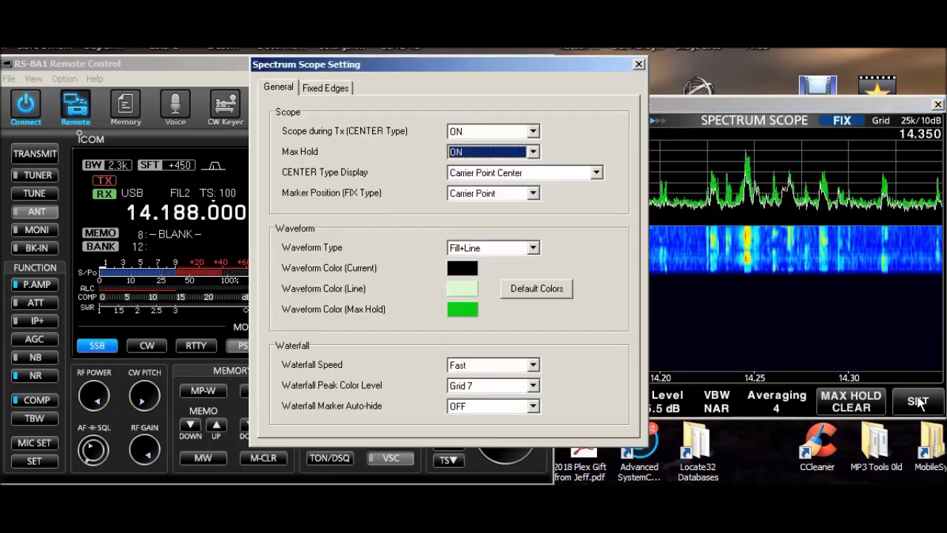
{"action": "left_click", "coordinate": [319, 88]}
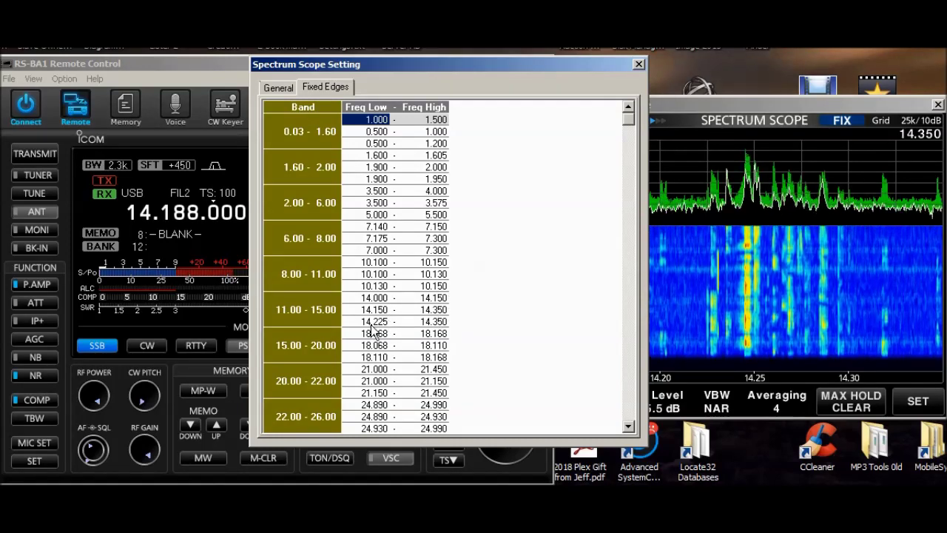
{"action": "left_click", "coordinate": [640, 65]}
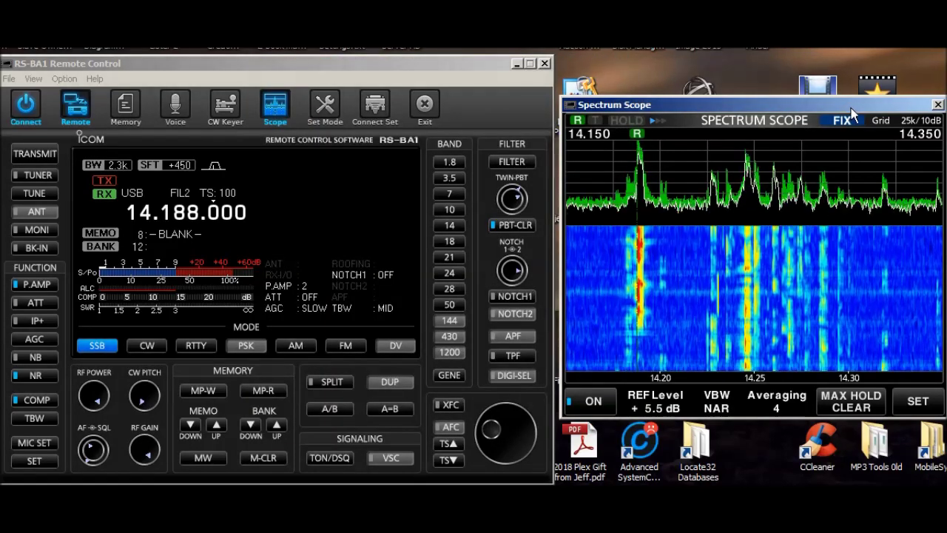
Switch the fixed scope to the 14.000–14.150 edges and tune through its signals near 14.075, 14.028, 14.012 and 14.074 MHz.
{"action": "left_click", "coordinate": [904, 125]}
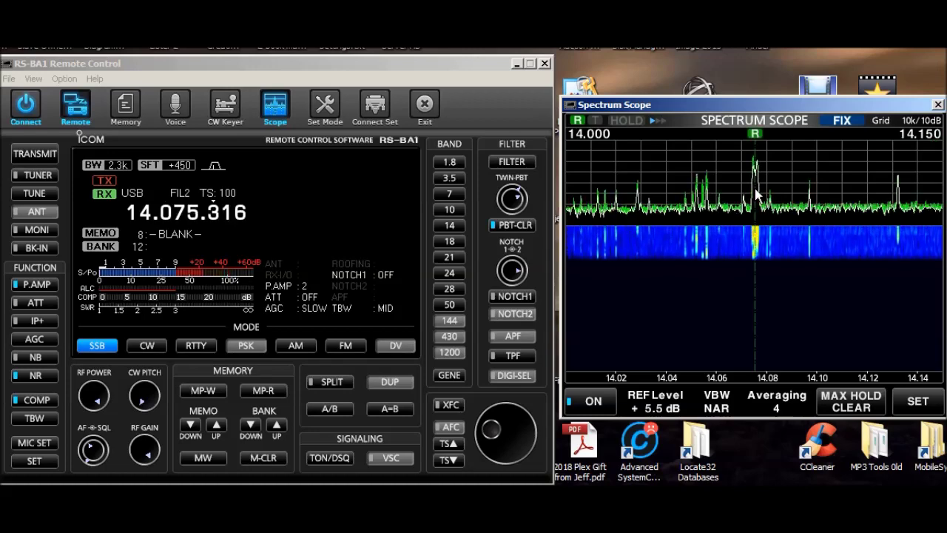
{"action": "left_click", "coordinate": [638, 195]}
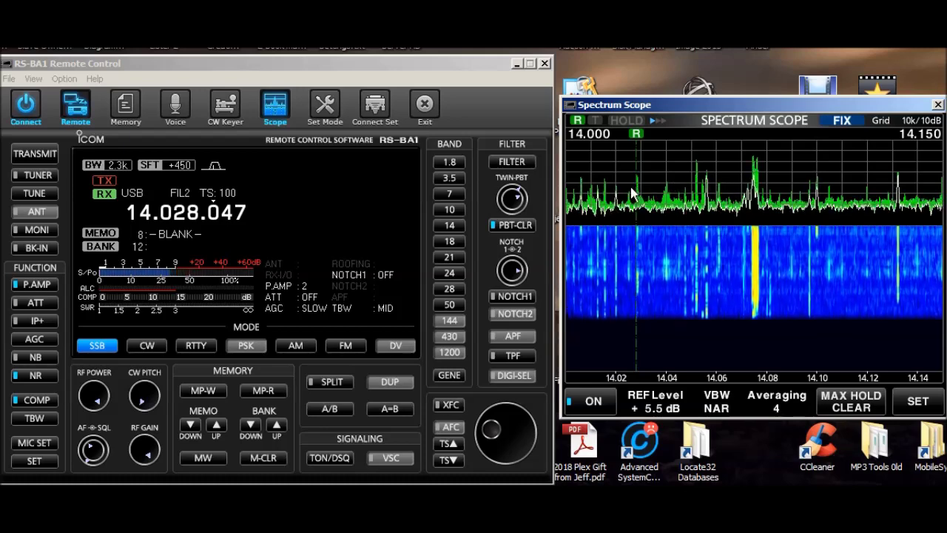
{"action": "scroll", "coordinate": [612, 172], "scroll_direction": "down", "scroll_amount": 16}
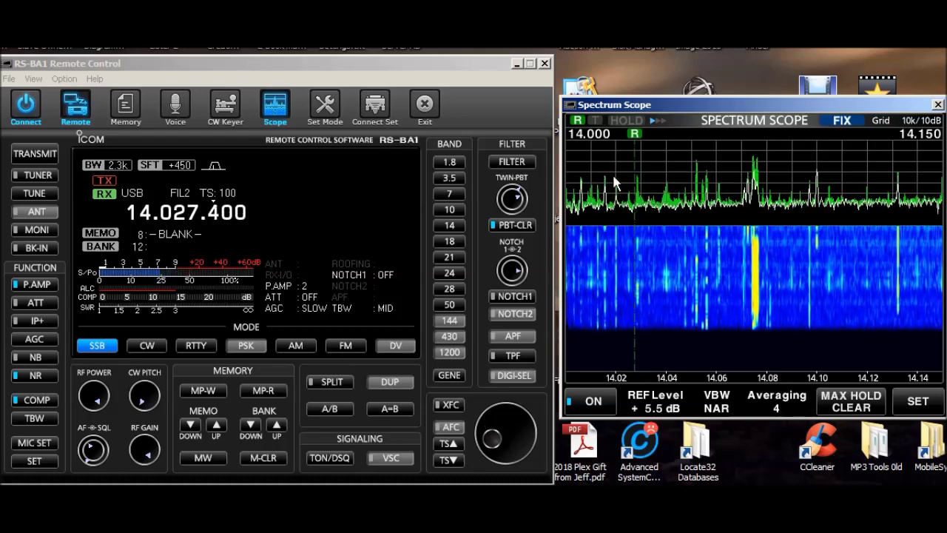
{"action": "scroll", "coordinate": [612, 172], "scroll_direction": "down", "scroll_amount": 20}
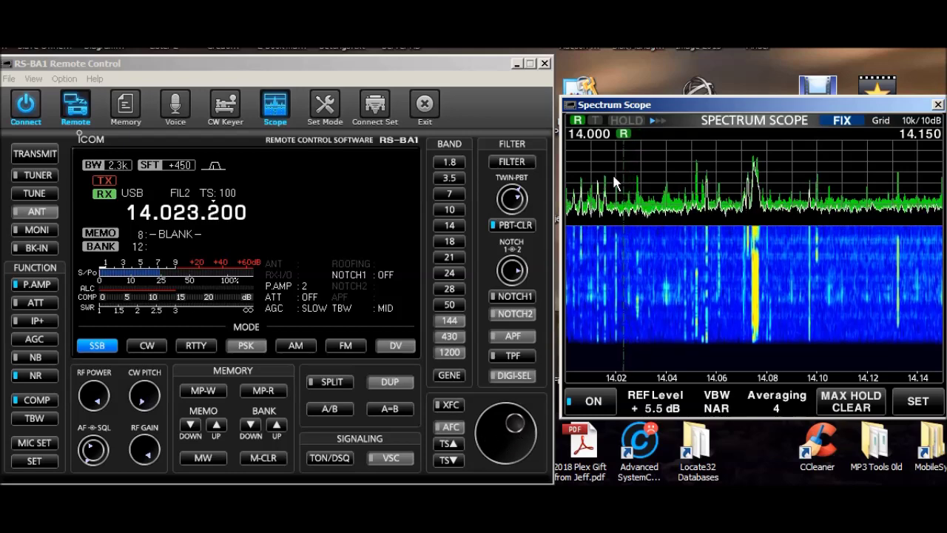
{"action": "scroll", "coordinate": [612, 172], "scroll_direction": "down", "scroll_amount": 20}
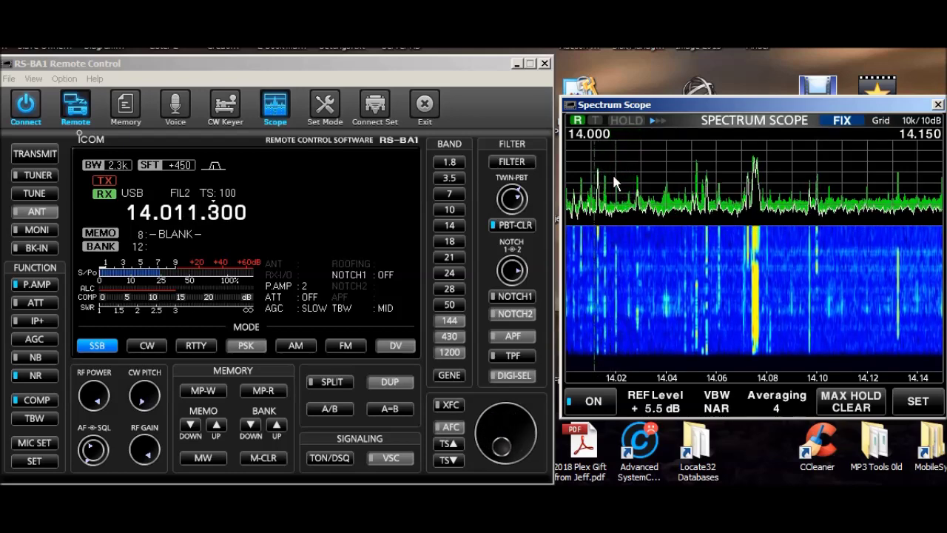
{"action": "scroll", "coordinate": [612, 172], "scroll_direction": "up", "scroll_amount": 5}
{"action": "scroll", "coordinate": [612, 171], "scroll_direction": "up", "scroll_amount": 4}
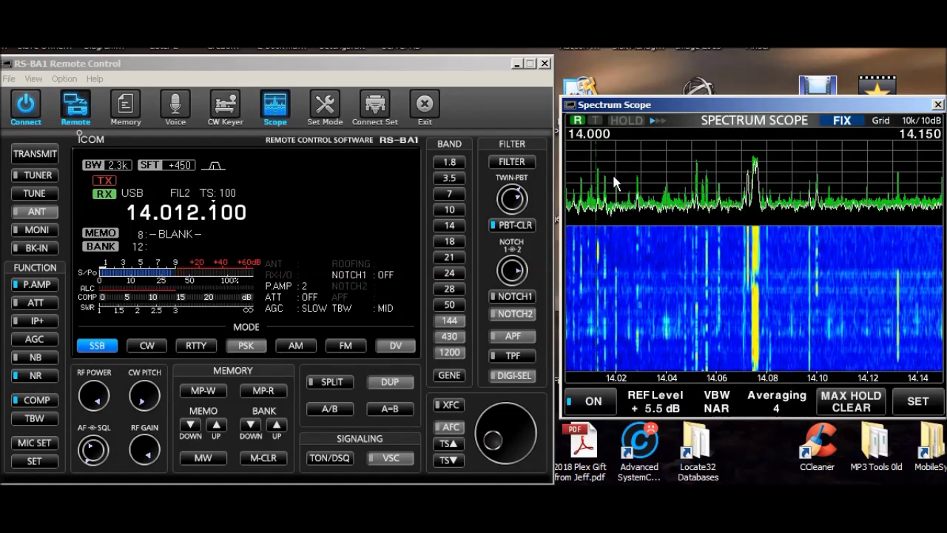
{"action": "scroll", "coordinate": [611, 172], "scroll_direction": "up", "scroll_amount": 2}
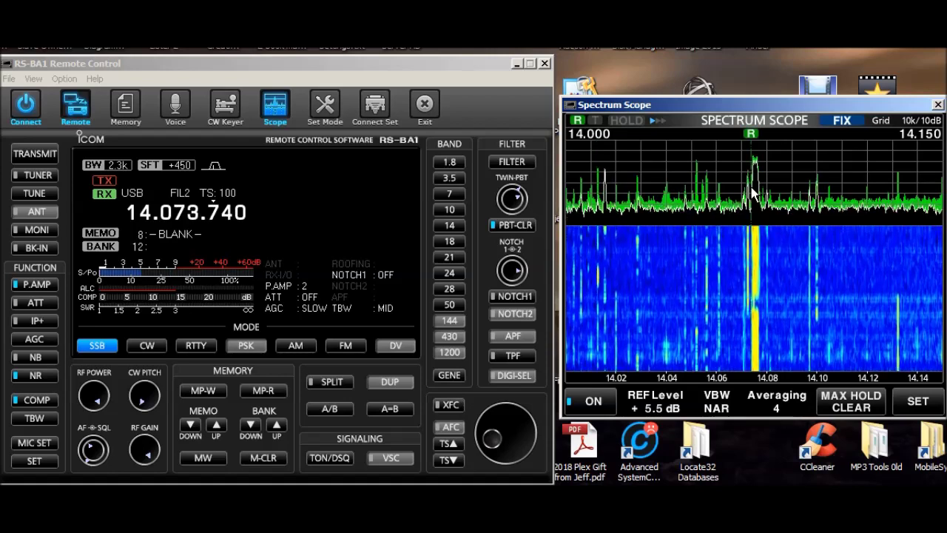
Tune to the signal near the upper end of the 14.000–14.150 range and step the frequency to 14.132.100.
{"action": "left_click", "coordinate": [898, 194]}
{"action": "scroll", "coordinate": [898, 194], "scroll_direction": "up", "scroll_amount": 14}
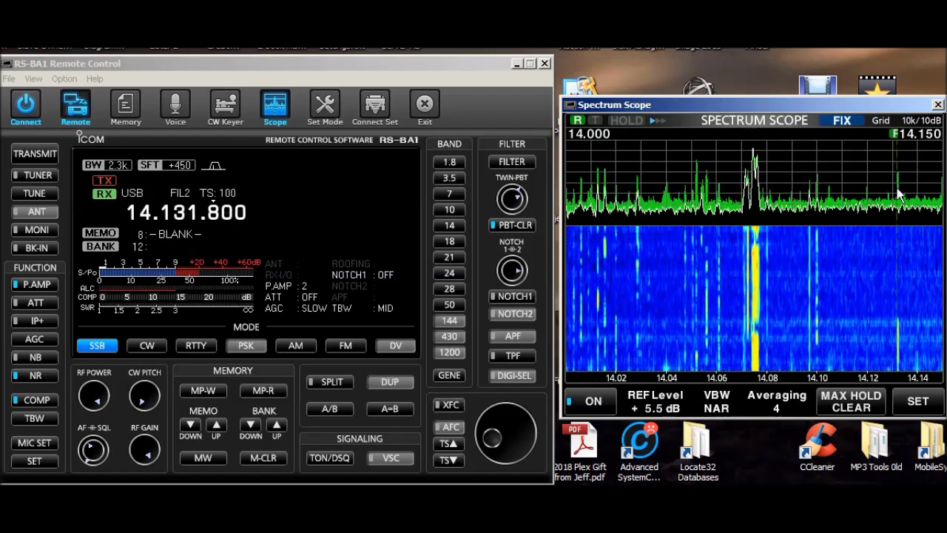
{"action": "scroll", "coordinate": [897, 194], "scroll_direction": "down", "scroll_amount": 20}
{"action": "scroll", "coordinate": [897, 194], "scroll_direction": "up", "scroll_amount": 13}
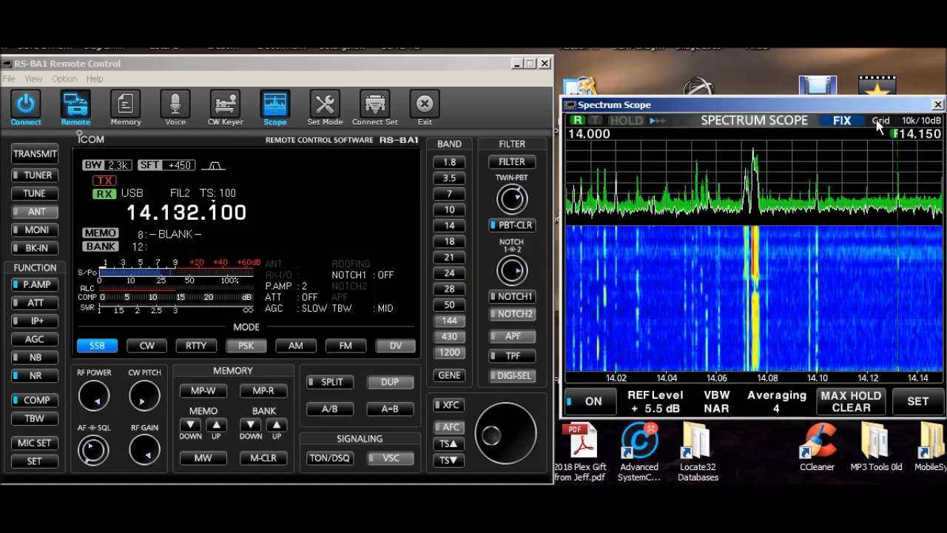
Show the 14.150–14.350 fixed range, tune to the signal near 14.183 MHz, and fine-tune it to 14.182.100 in the centered view.
{"action": "left_click", "coordinate": [915, 126]}
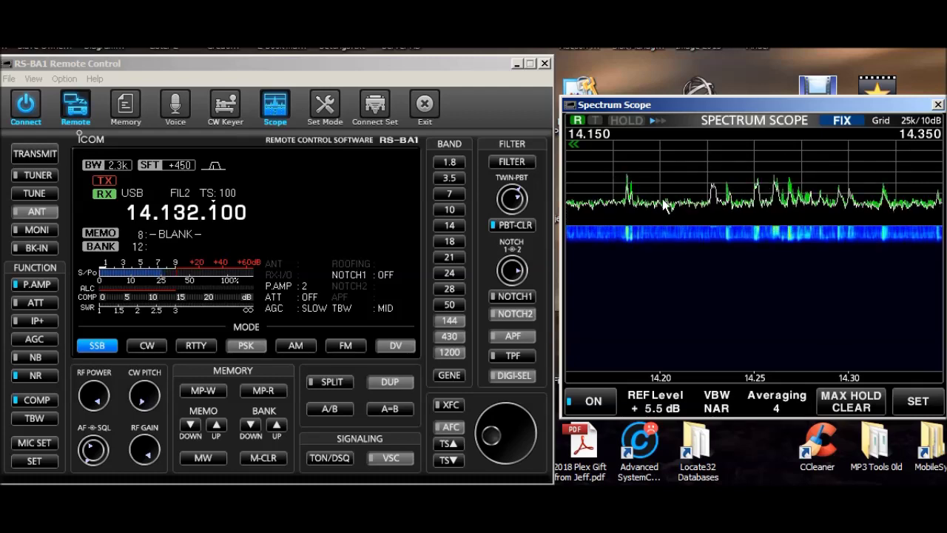
{"action": "left_click", "coordinate": [627, 194]}
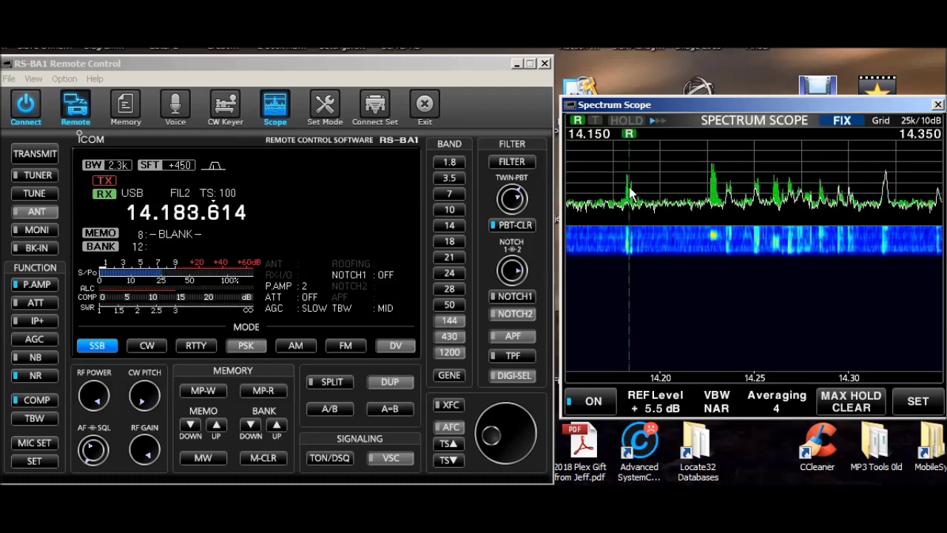
{"action": "left_click", "coordinate": [847, 123]}
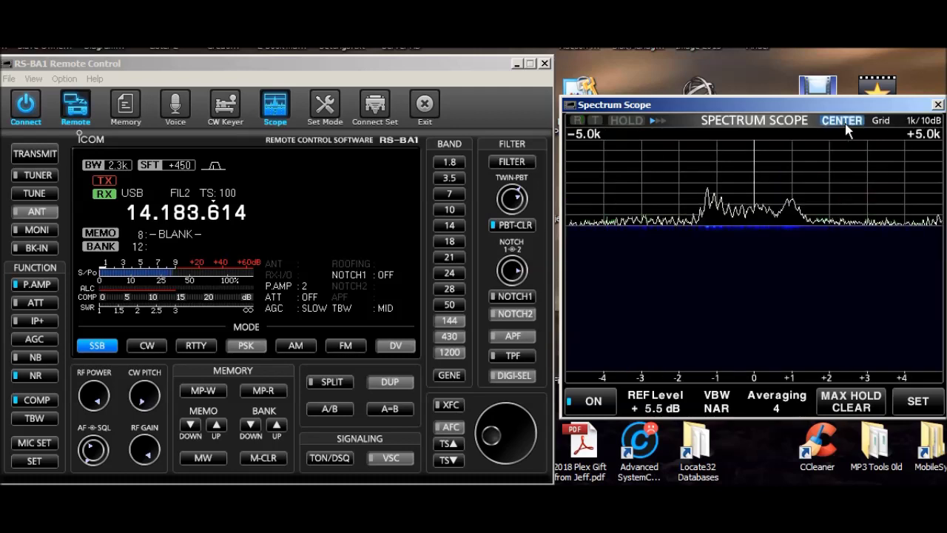
{"action": "left_click", "coordinate": [699, 228]}
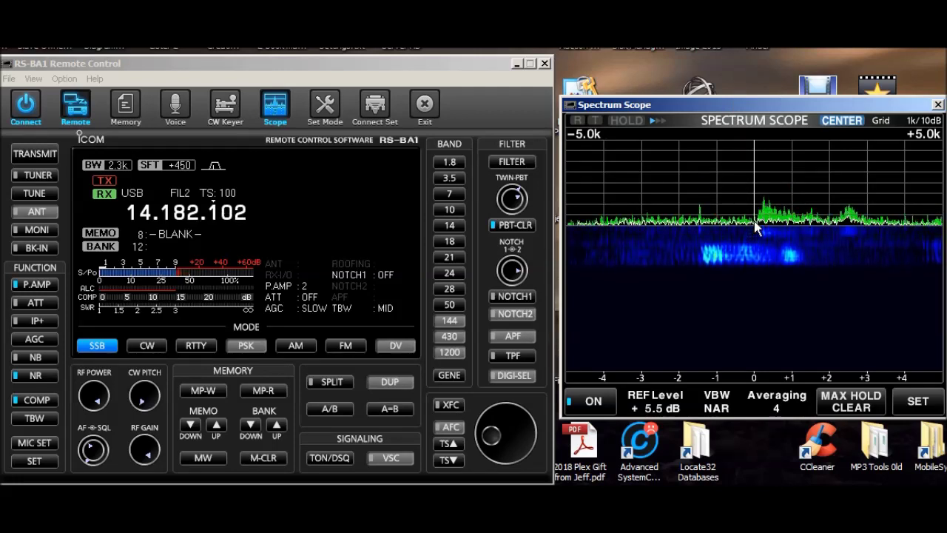
{"action": "left_click", "coordinate": [756, 227]}
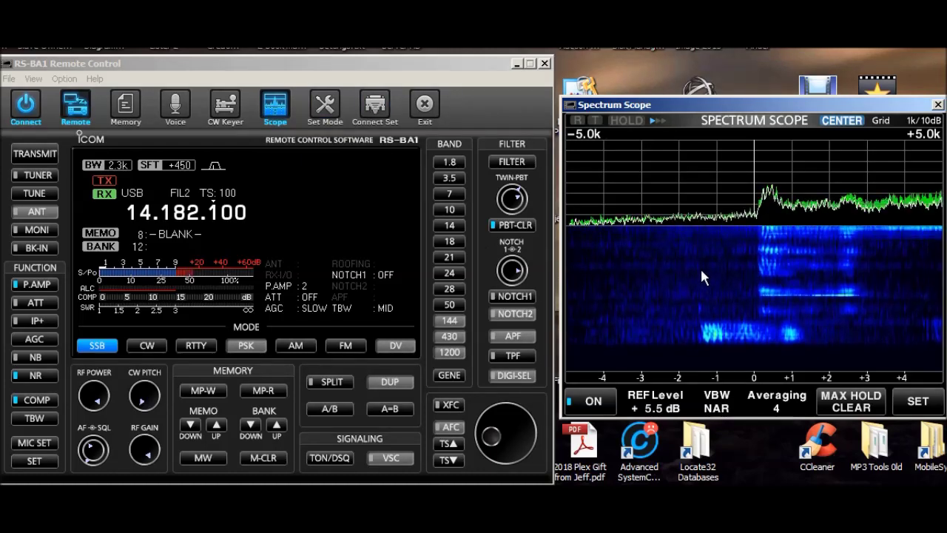
Set ACC/USB AF SQL to OFF (Open) in the Set Mode settings.
{"action": "left_click", "coordinate": [327, 106]}
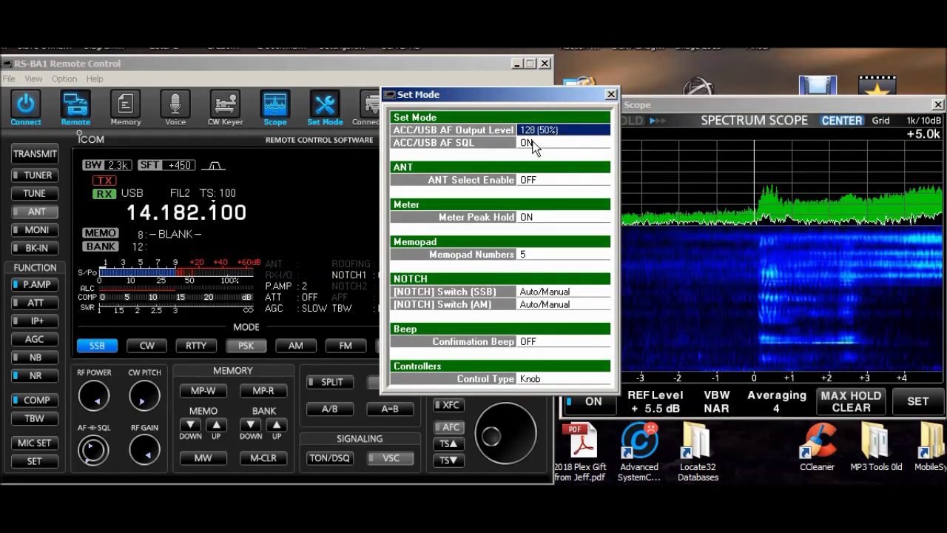
{"action": "left_click", "coordinate": [334, 112]}
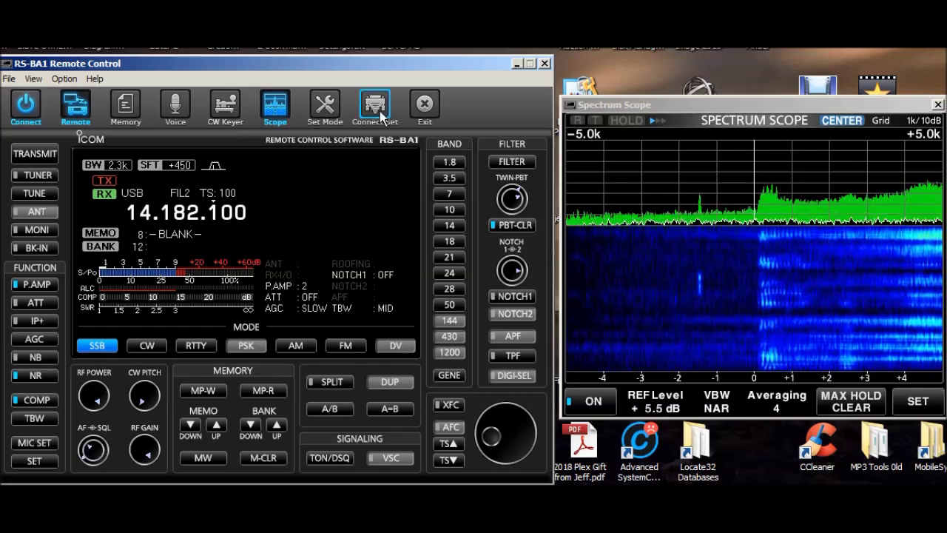
{"action": "left_click", "coordinate": [324, 107]}
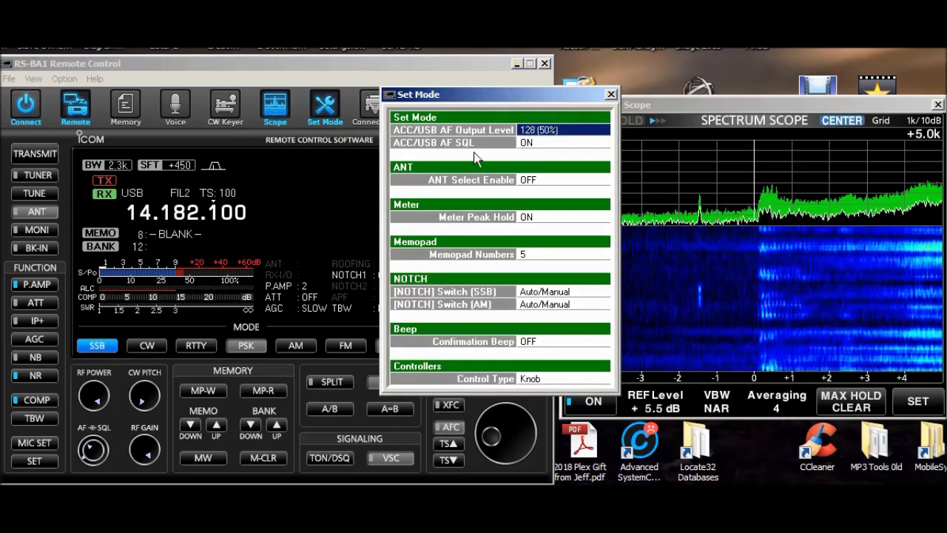
{"action": "left_click", "coordinate": [559, 140]}
{"action": "left_click", "coordinate": [559, 140]}
{"action": "left_click", "coordinate": [551, 155]}
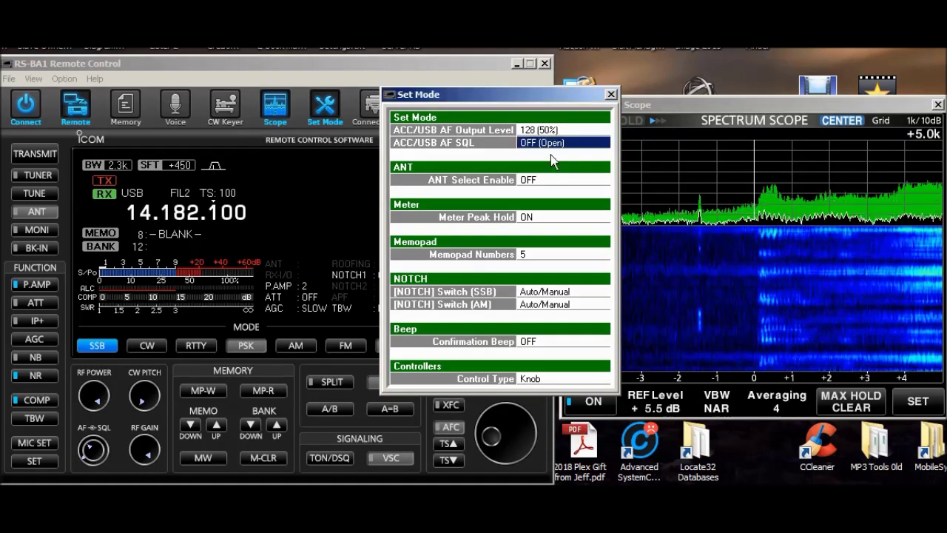
{"action": "left_click", "coordinate": [610, 96]}
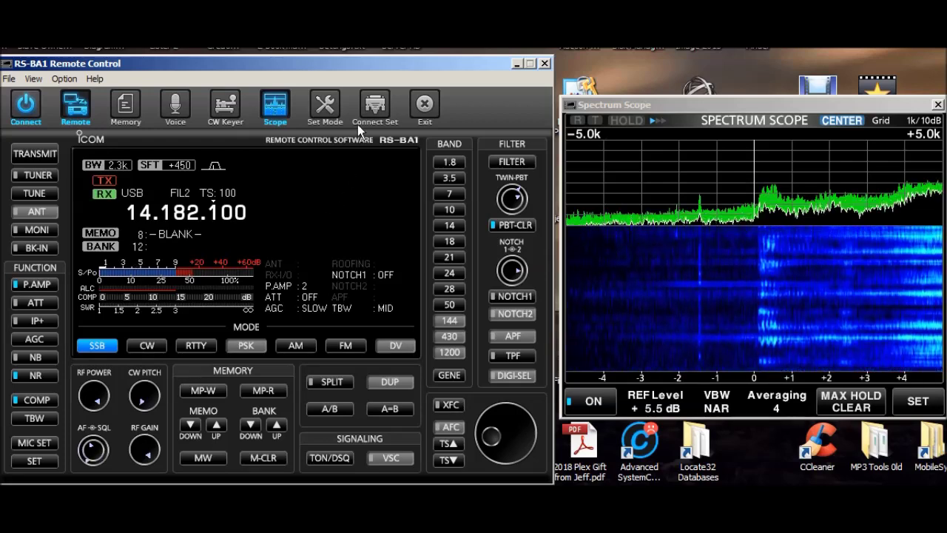
Set ACC/USB AF SQL to ON in the Set Mode settings.
{"action": "left_click", "coordinate": [323, 108]}
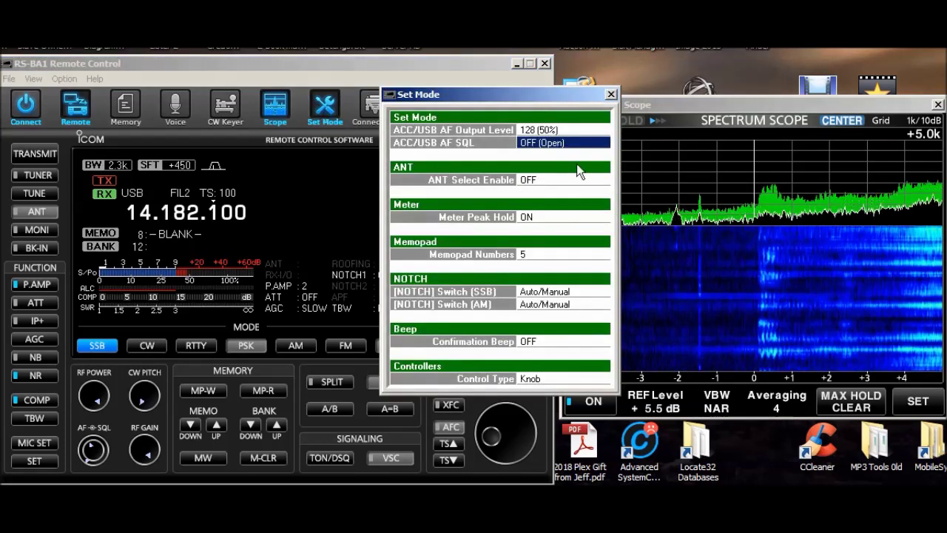
{"action": "left_click", "coordinate": [569, 145]}
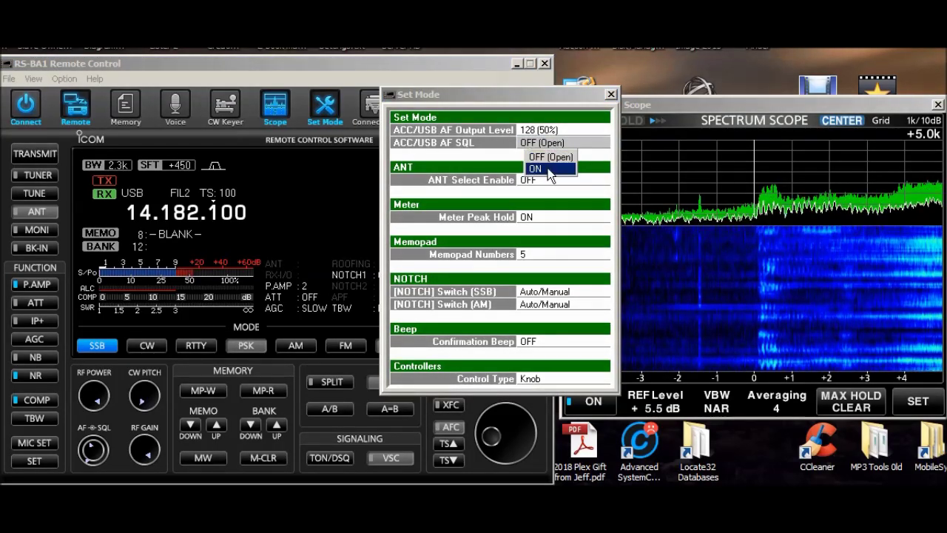
{"action": "left_click", "coordinate": [548, 168]}
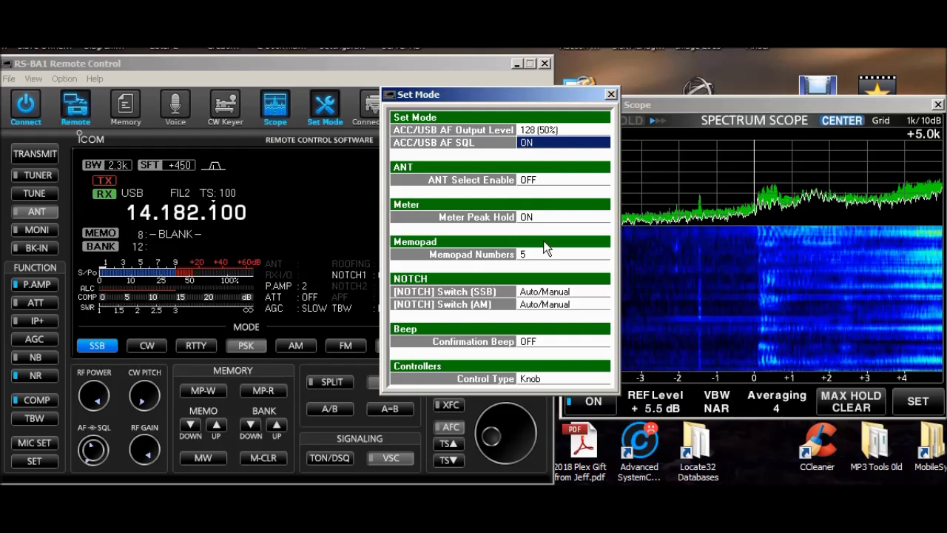
Set the Confirmation Beep to ON and close the Set Mode settings.
{"action": "left_click", "coordinate": [535, 343]}
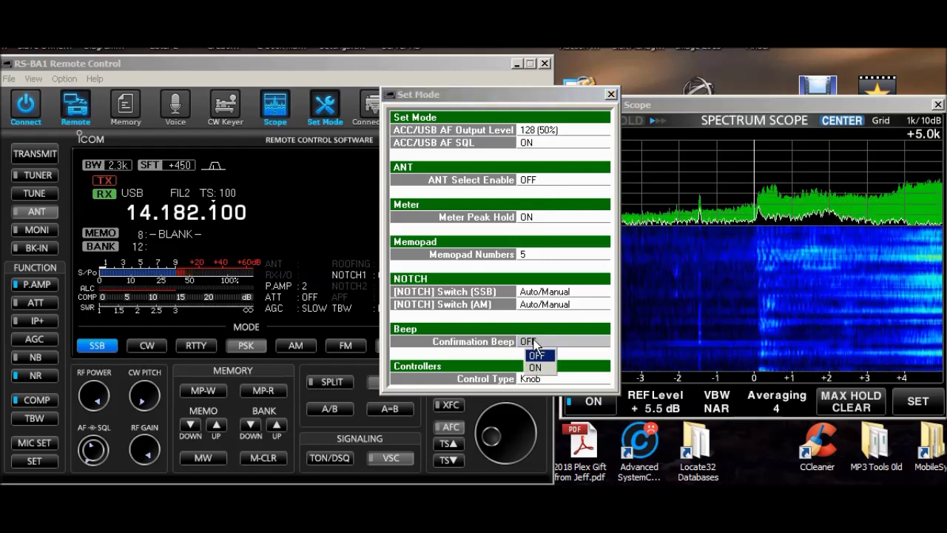
{"action": "left_click", "coordinate": [537, 367]}
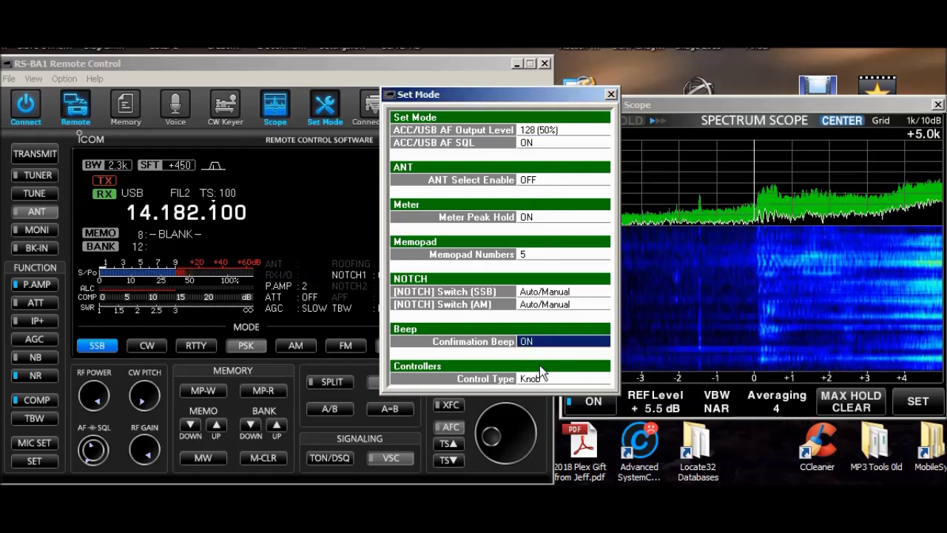
{"action": "left_click", "coordinate": [611, 94]}
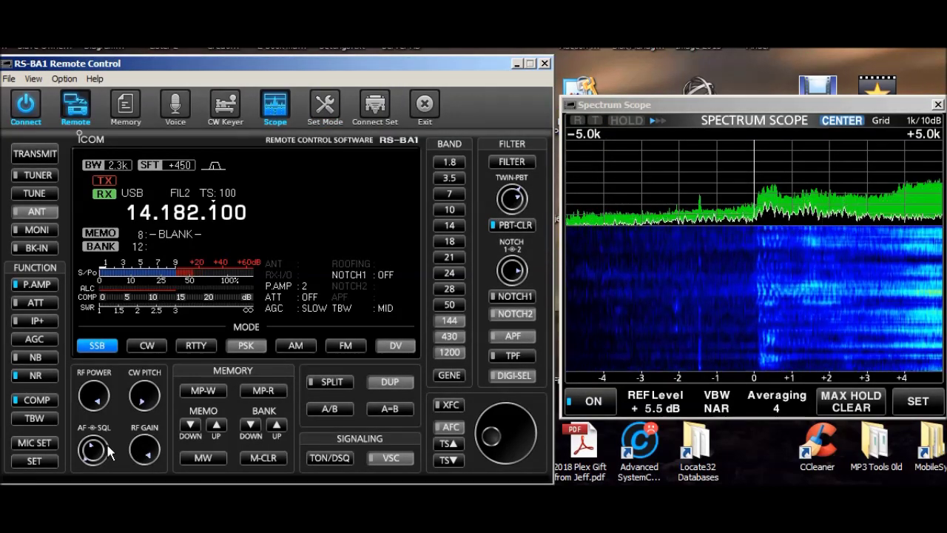
Set the Confirmation Beep to OFF in the Set Mode settings and close them.
{"action": "left_click", "coordinate": [329, 107]}
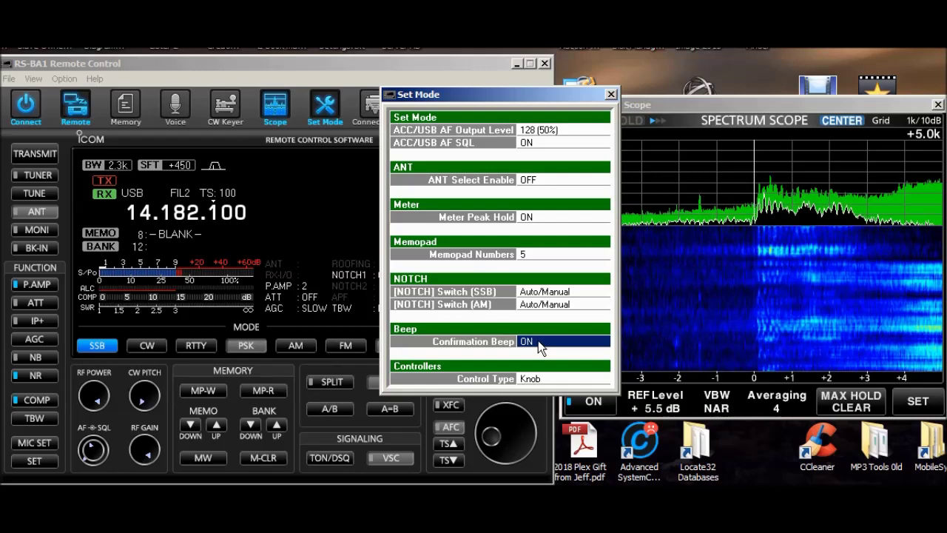
{"action": "left_click", "coordinate": [538, 340]}
{"action": "left_click", "coordinate": [537, 353]}
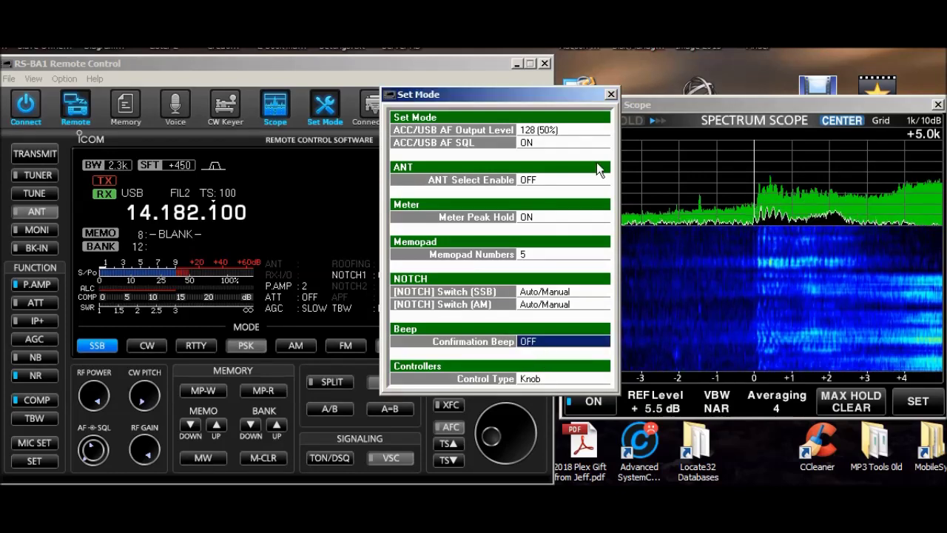
{"action": "left_click", "coordinate": [612, 94]}
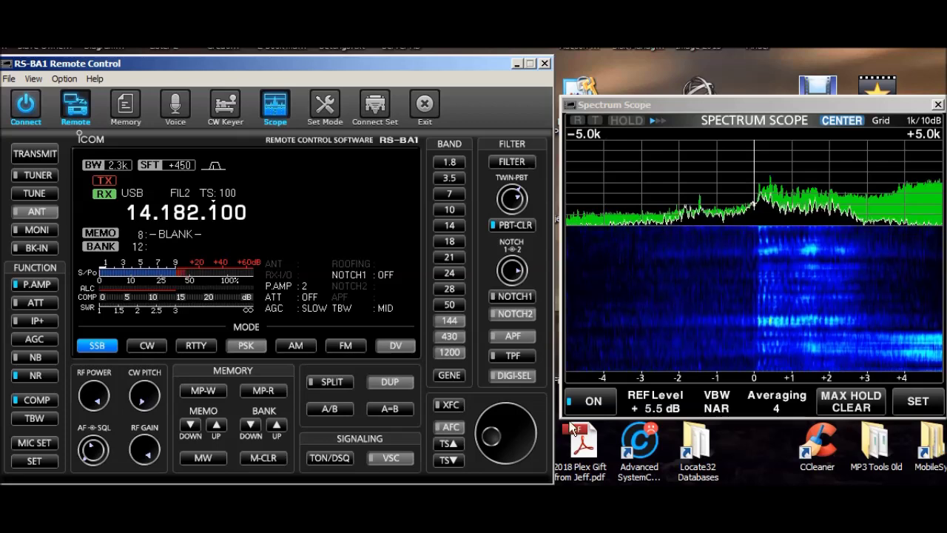
Clear the scope's max hold trace, then tune to the signal near 14.180 MHz and step the frequency to 14.182.000.
{"action": "left_click", "coordinate": [858, 405]}
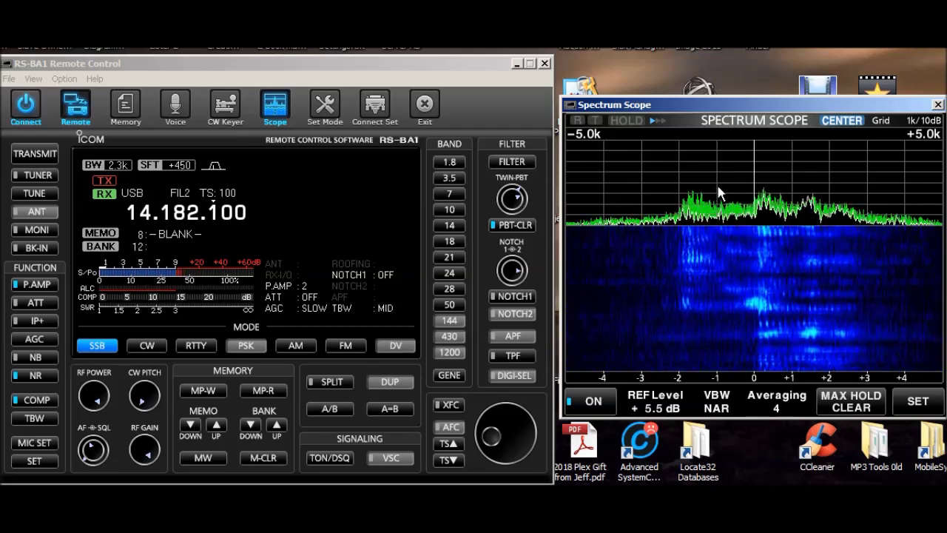
{"action": "left_click", "coordinate": [678, 201]}
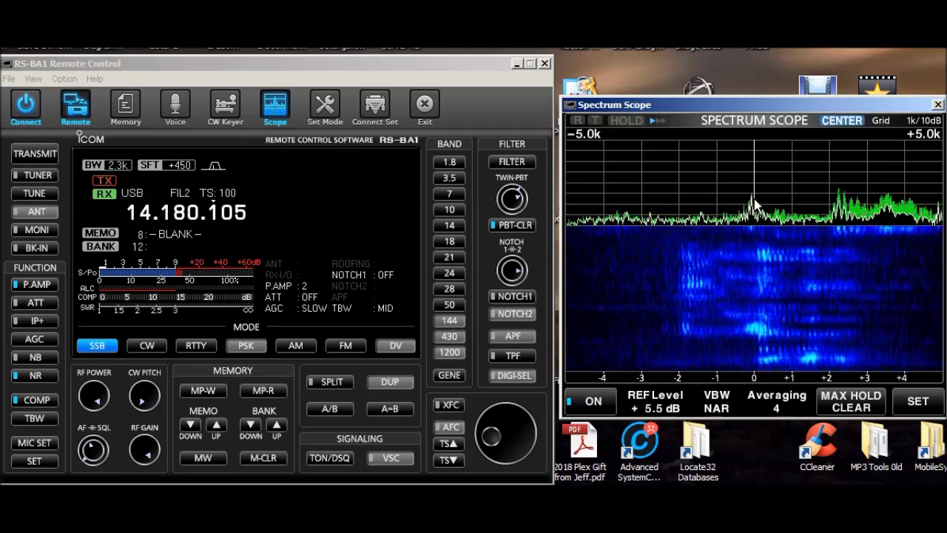
{"action": "scroll", "coordinate": [755, 205], "scroll_direction": "down", "scroll_amount": 6}
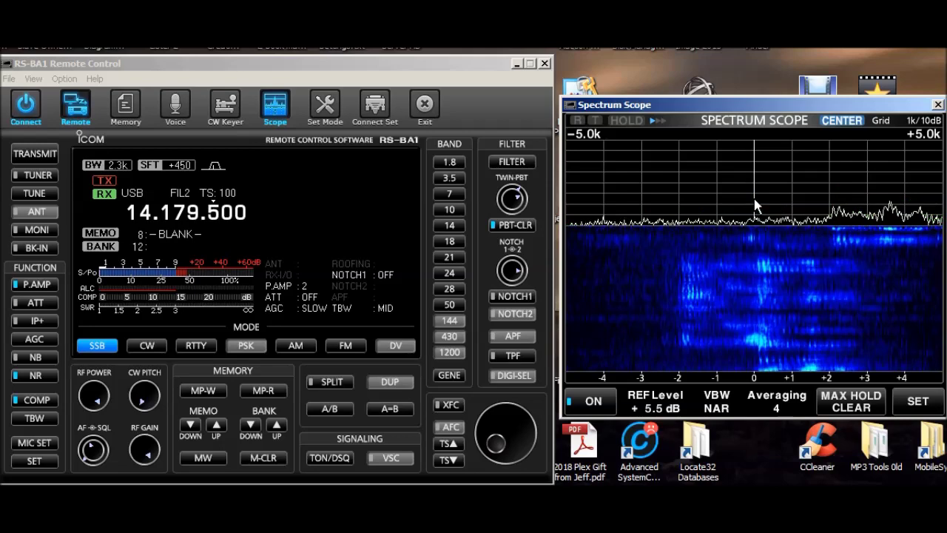
{"action": "scroll", "coordinate": [755, 205], "scroll_direction": "up", "scroll_amount": 17}
{"action": "scroll", "coordinate": [755, 205], "scroll_direction": "up", "scroll_amount": 7}
{"action": "scroll", "coordinate": [754, 205], "scroll_direction": "up", "scroll_amount": 1}
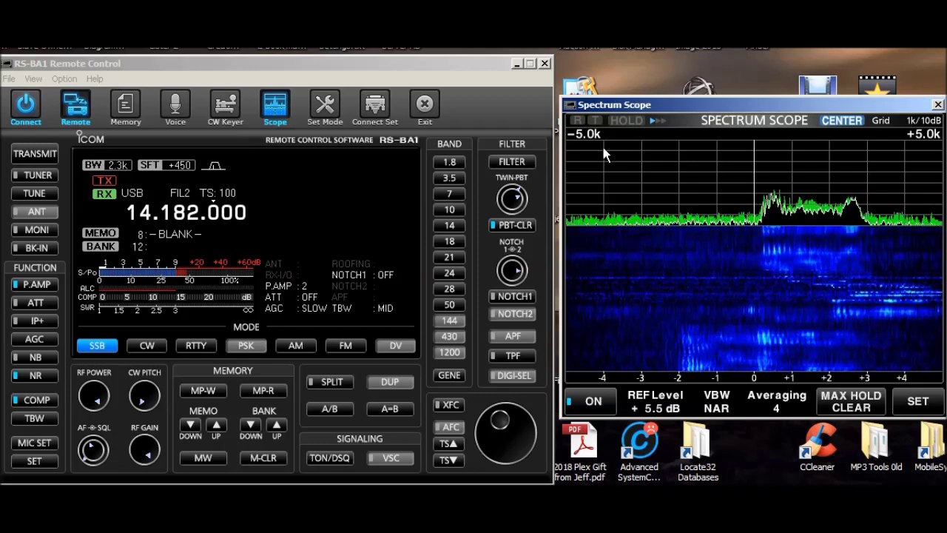
Look through the MOD Select options in the Remote Setting window and close it.
{"action": "left_click", "coordinate": [77, 110]}
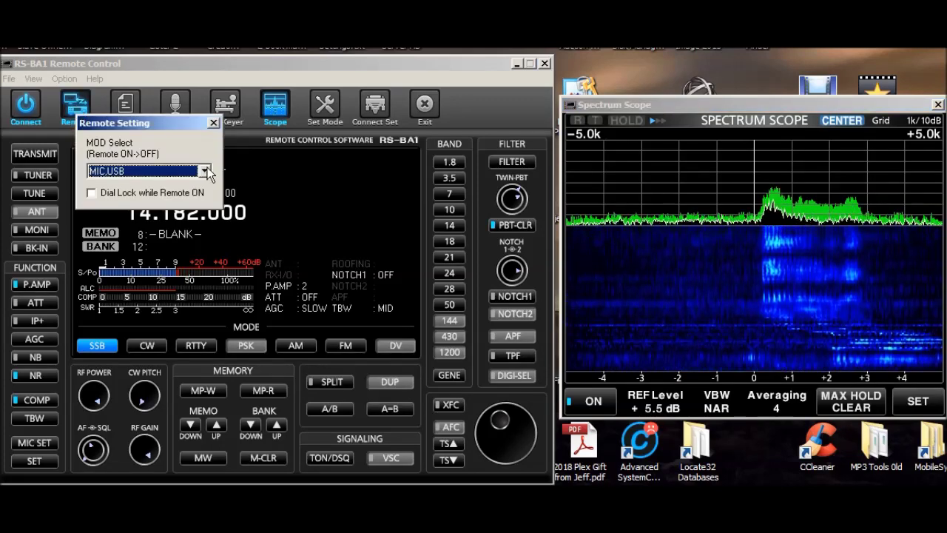
{"action": "left_click", "coordinate": [205, 171]}
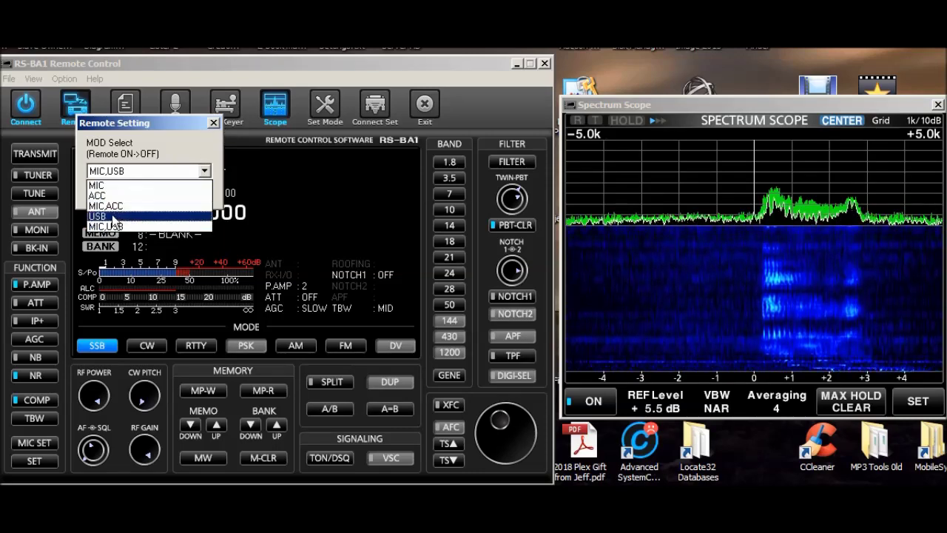
{"action": "left_click", "coordinate": [215, 126]}
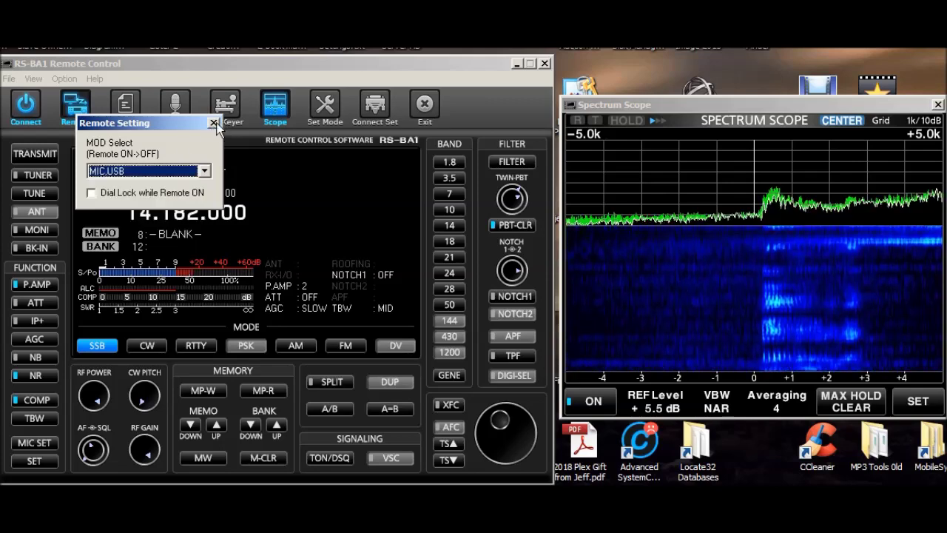
{"action": "left_click", "coordinate": [215, 124]}
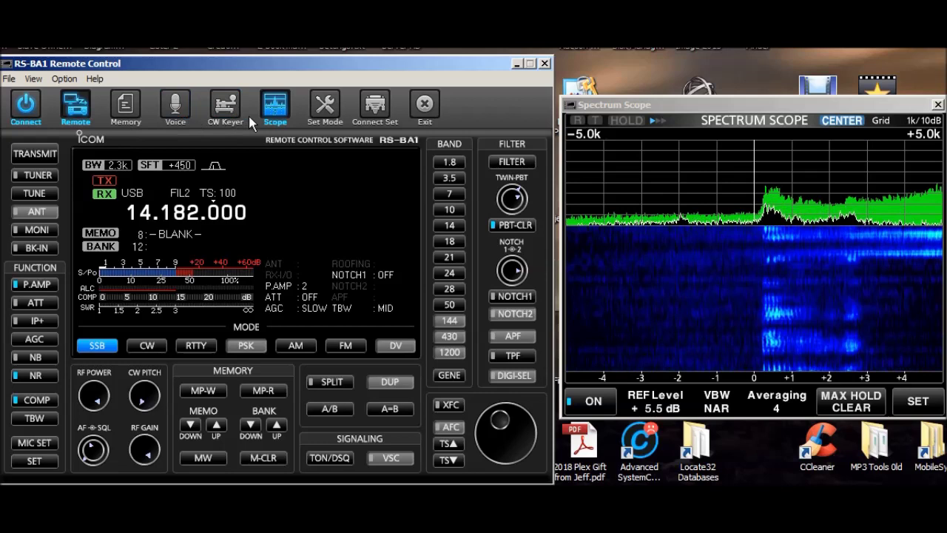